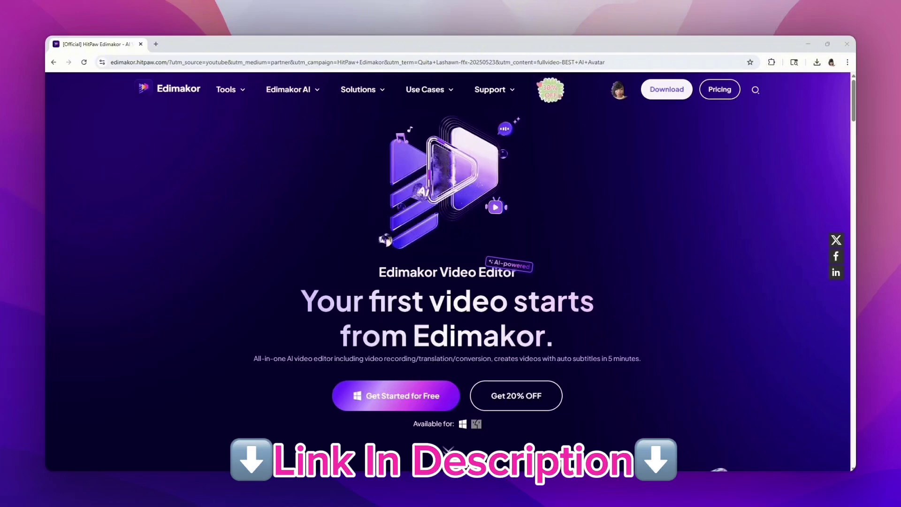
Scroll down through the Edimakor homepage's AI feature sections
scroll(841, 202, "down", 3)
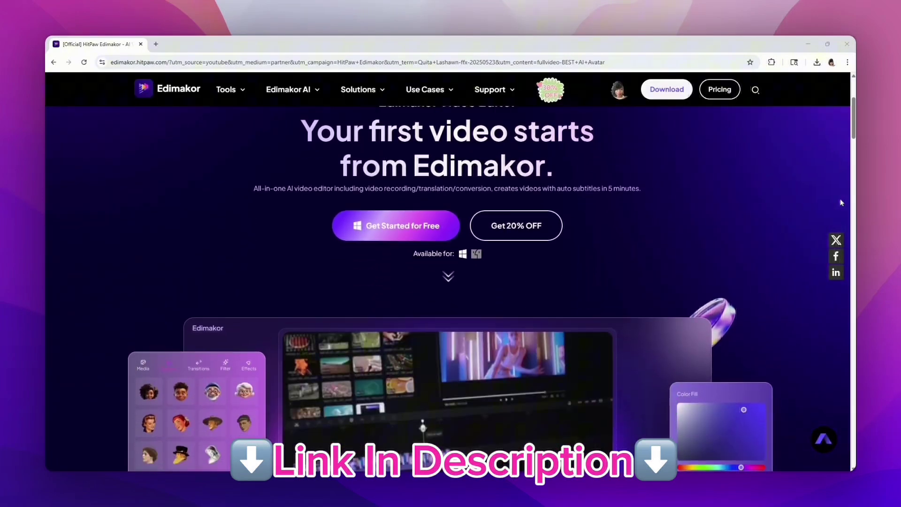
scroll(842, 202, "down", 7)
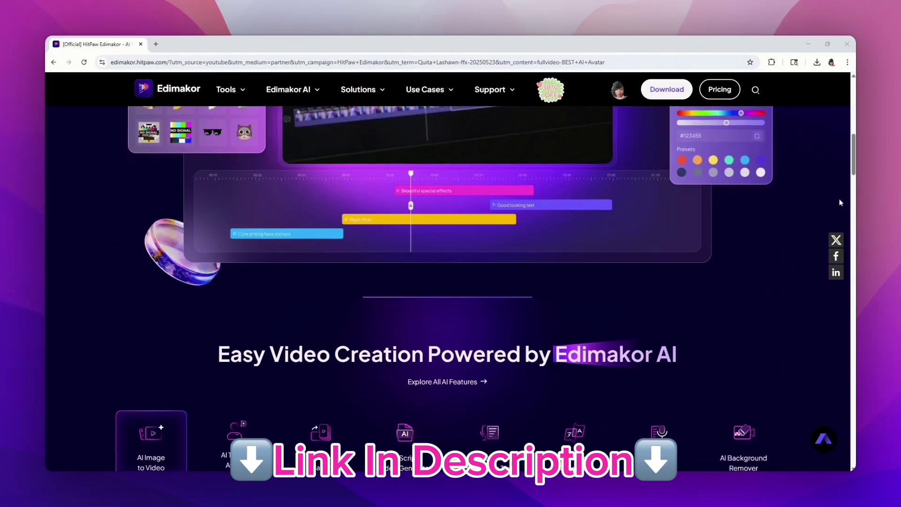
scroll(839, 201, "down", 2)
scroll(840, 201, "down", 3)
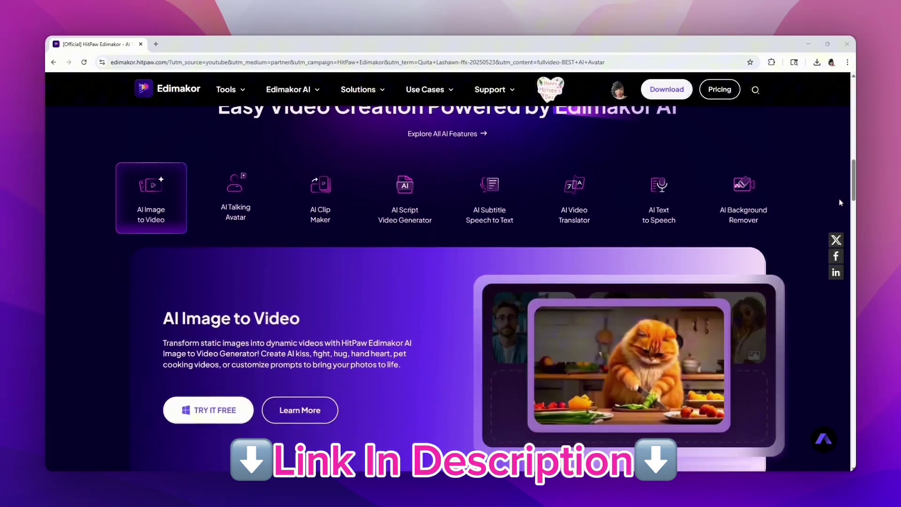
scroll(840, 202, "down", 3)
scroll(840, 203, "down", 3)
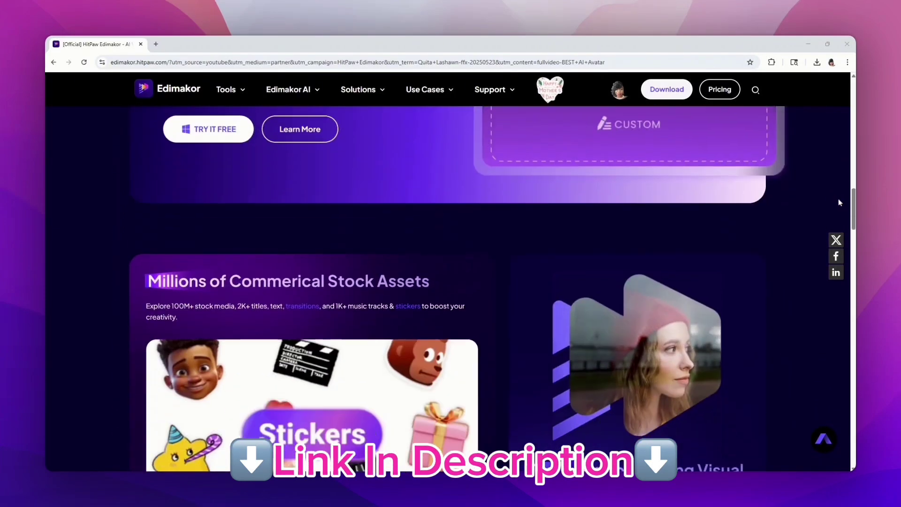
scroll(840, 202, "down", 3)
Return to the top of the homepage and bring up the Tools list of video and audio tools
scroll(839, 202, "up", 5)
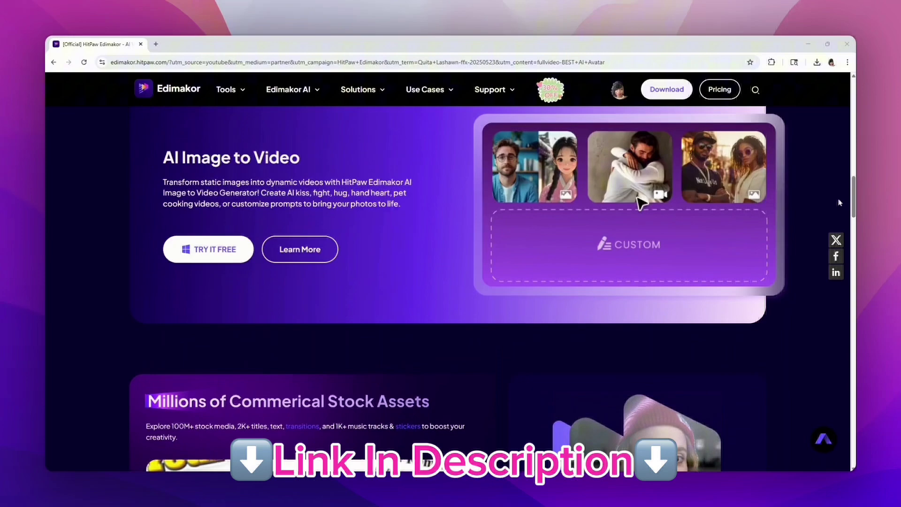
scroll(839, 201, "up", 12)
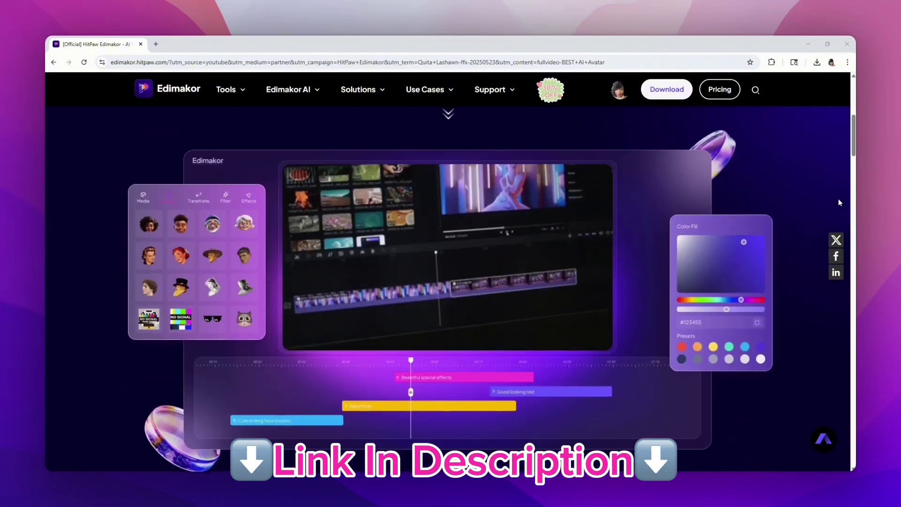
scroll(840, 202, "up", 8)
scroll(839, 198, "down", 1)
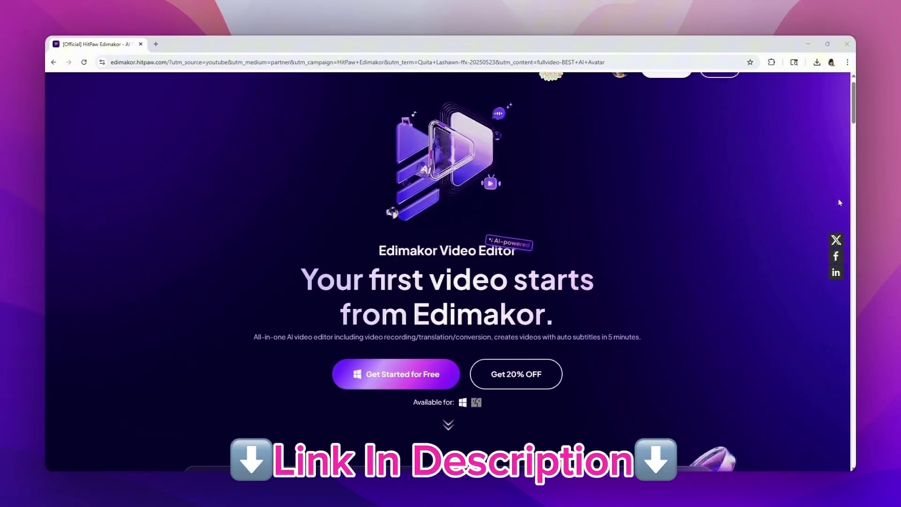
scroll(838, 198, "up", 1)
mouse_move(250, 91)
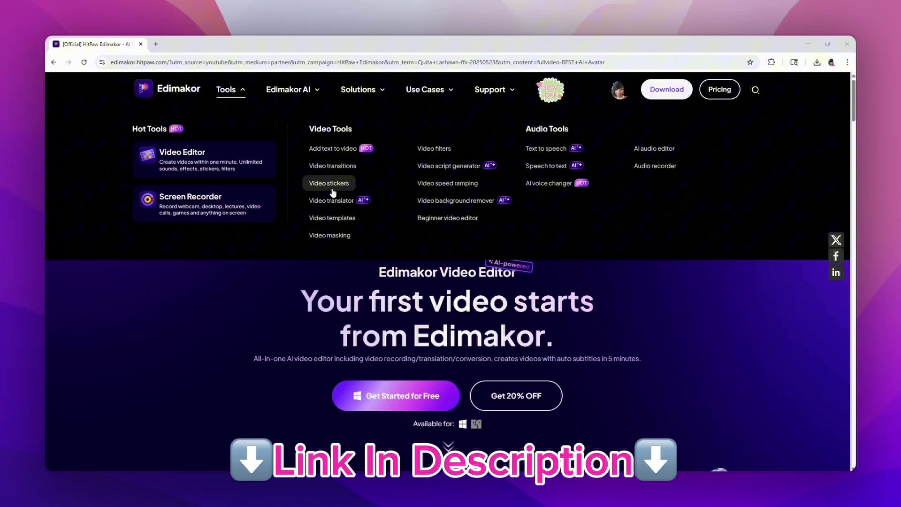
Bring up the Edimakor AI features menu on the homepage
mouse_move(305, 90)
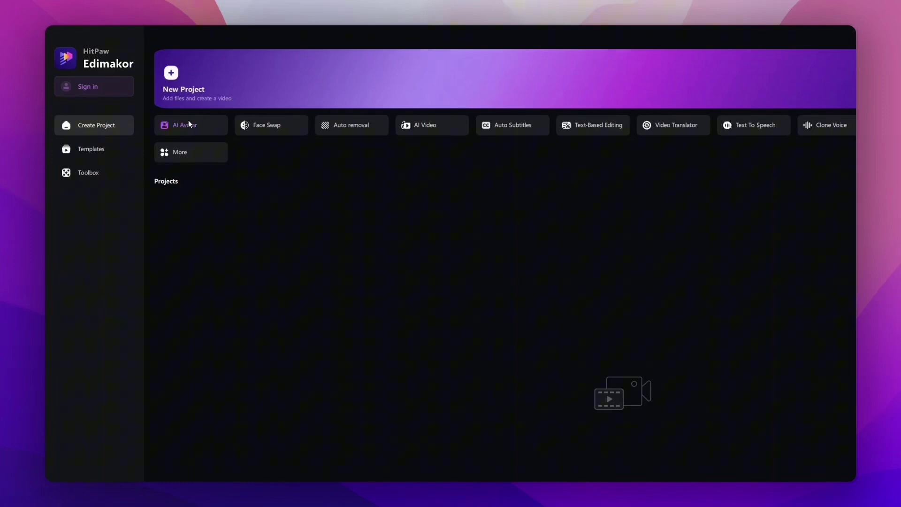
Start a new AI Avatar project, landing on the Singing Photo panel with preset singers
left_click(180, 133)
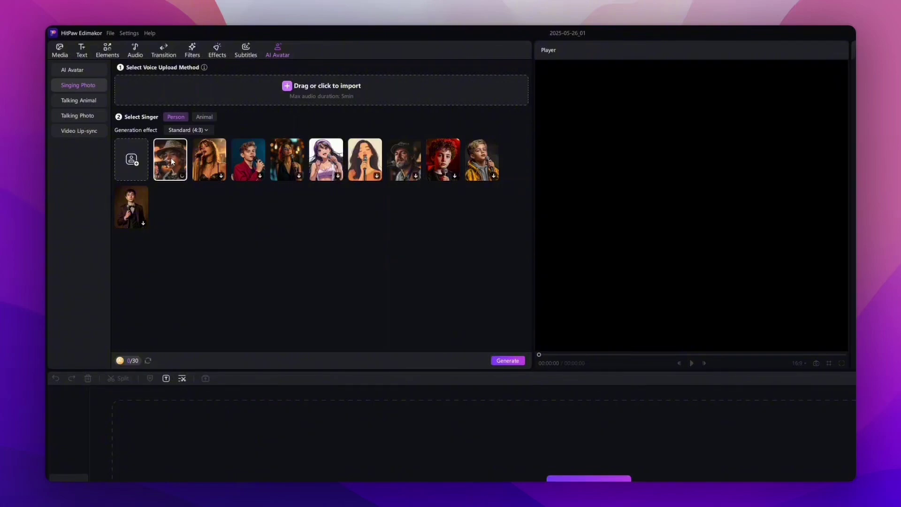
Import a photo from disk as a custom singer avatar and confirm it
left_click(132, 159)
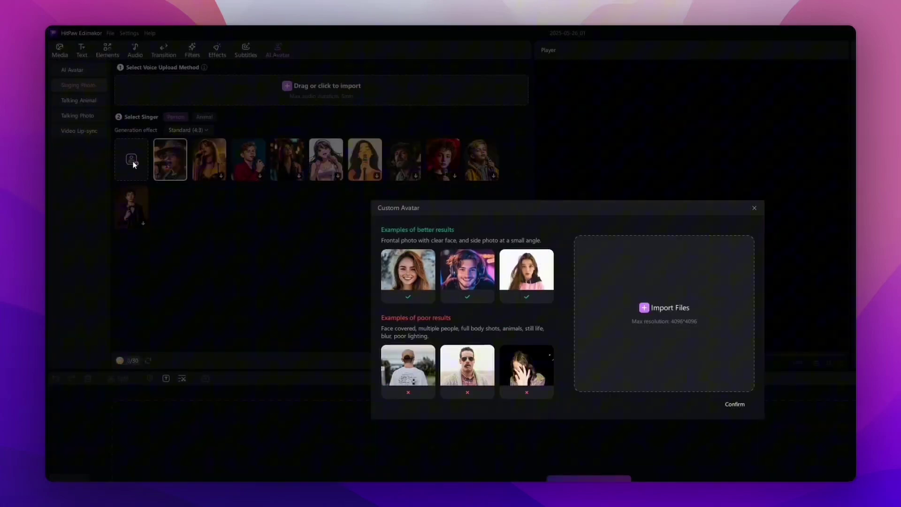
left_click(645, 308)
left_click(493, 279)
left_click(707, 412)
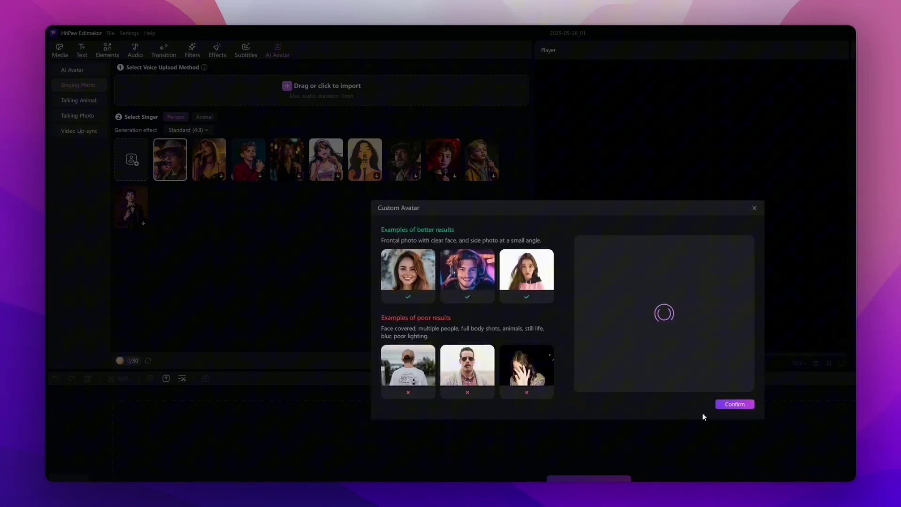
left_click(730, 405)
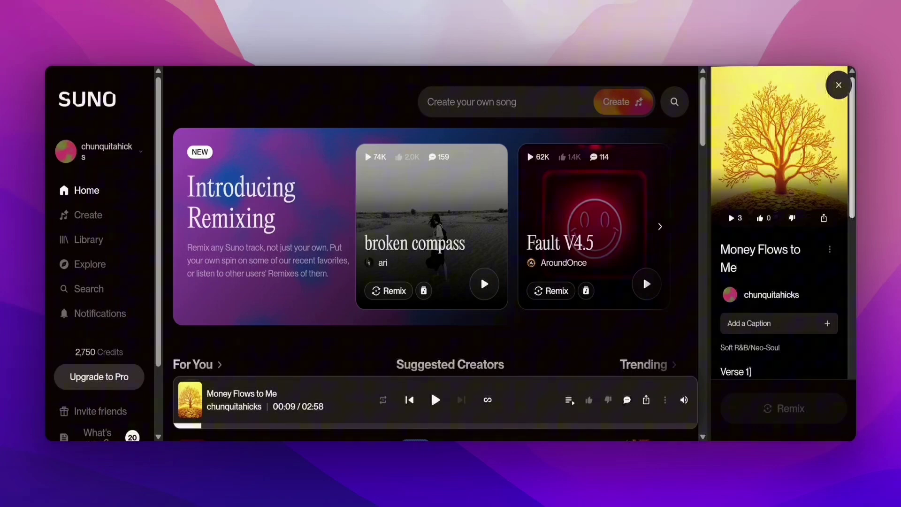
scroll(779, 306, "down", 2)
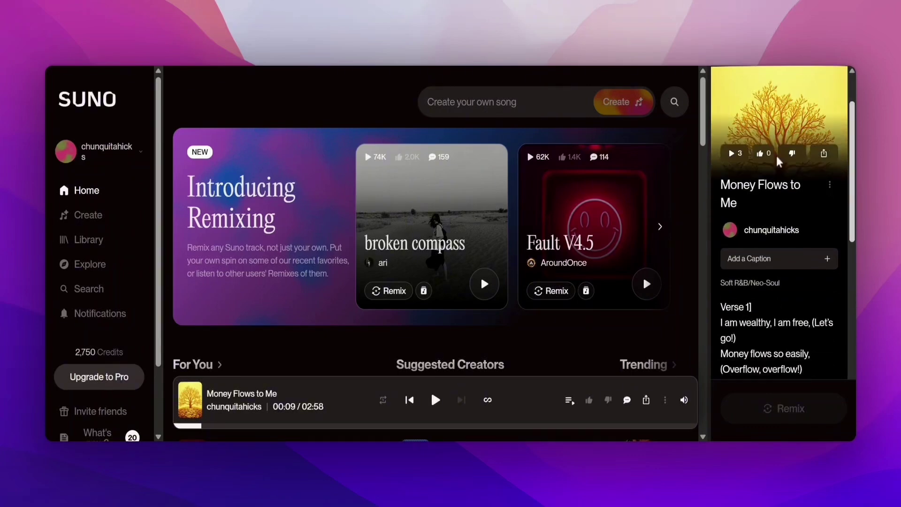
scroll(696, 176, "down", 4)
scroll(696, 176, "down", 7)
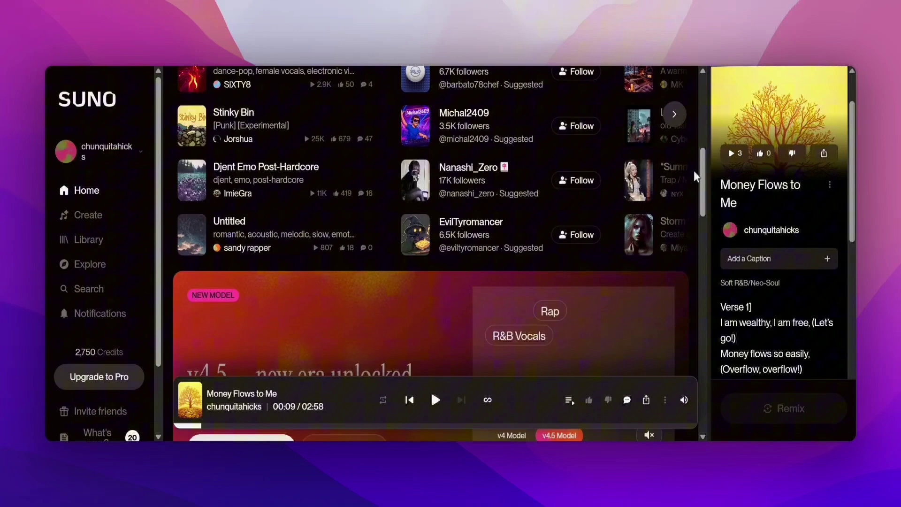
scroll(696, 176, "down", 8)
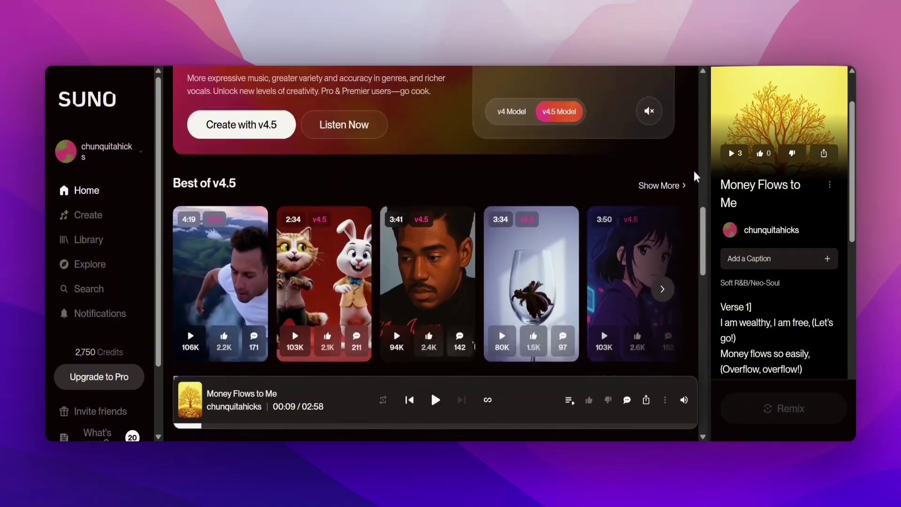
scroll(696, 176, "down", 3)
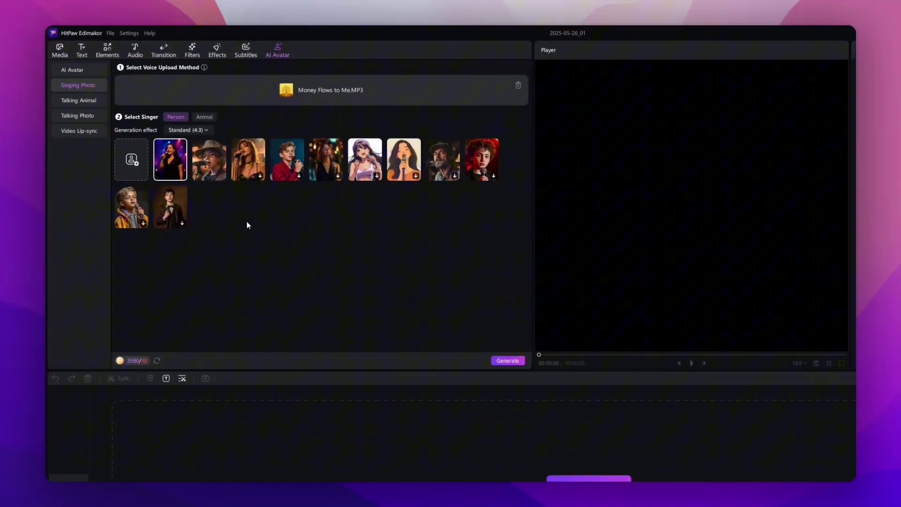
Switch from Singing Photo to the Talking Animal avatar page
left_click(78, 101)
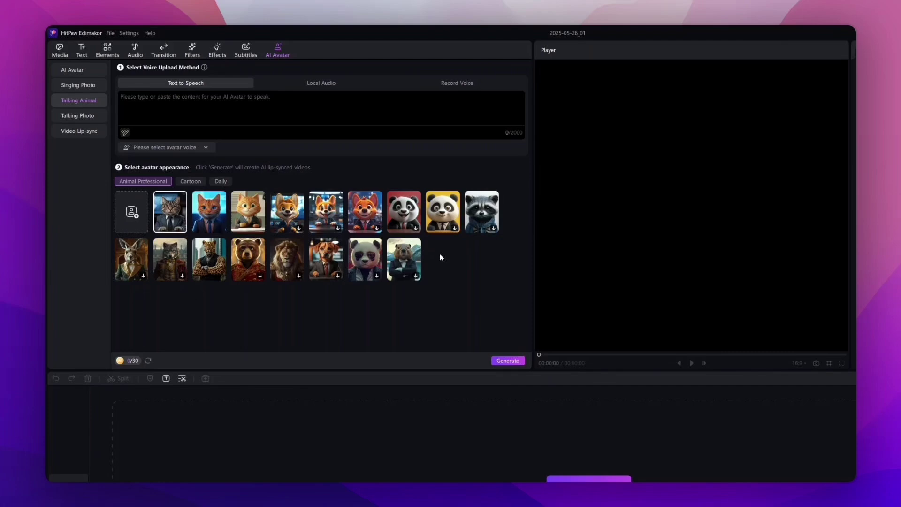
Preview the leopard avatar, then import a cat photo as a custom talking animal avatar
left_click(205, 266)
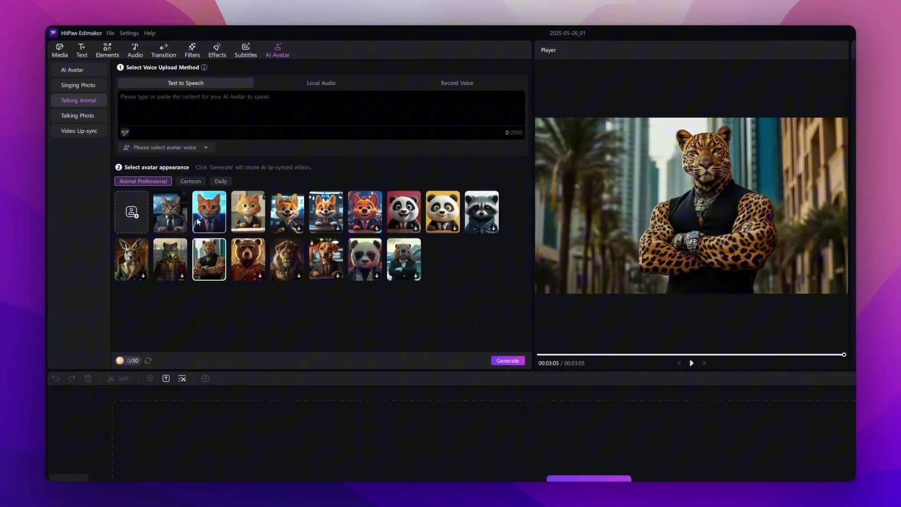
left_click(131, 212)
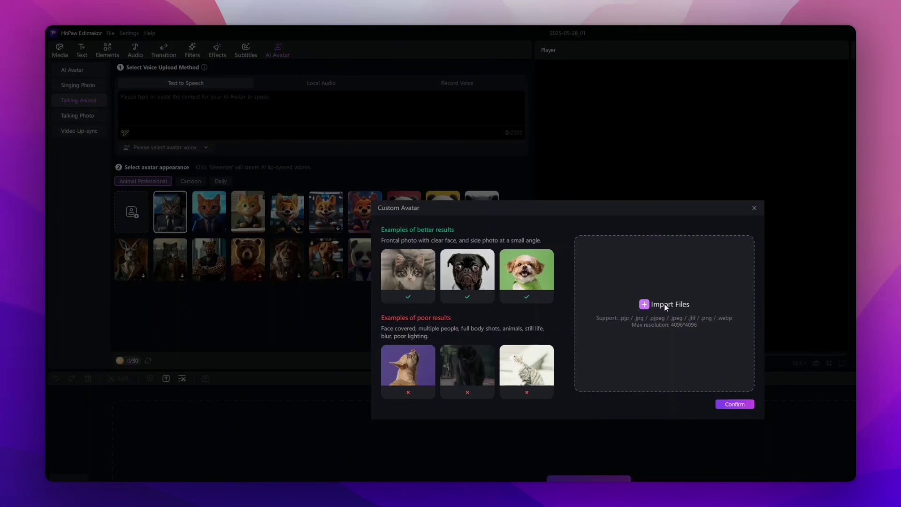
left_click(663, 303)
left_click(474, 280)
left_click(706, 413)
left_click(733, 405)
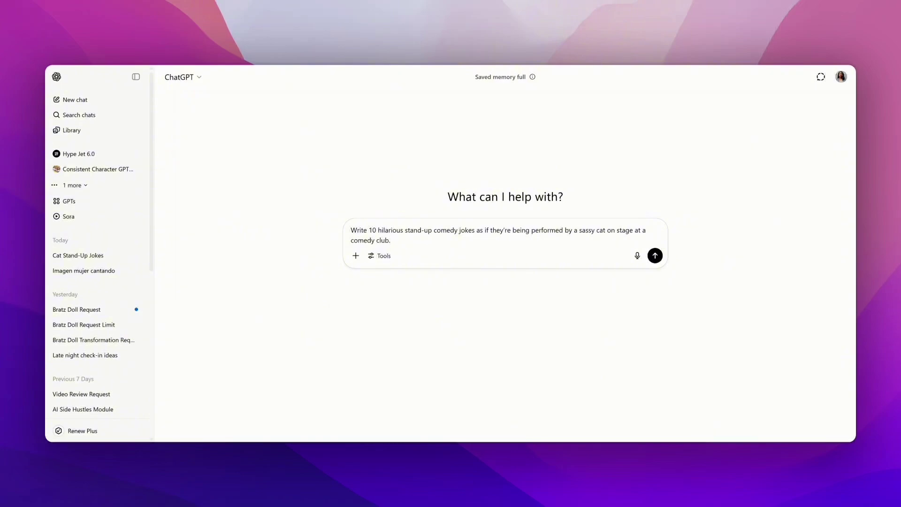
Send ChatGPT the prompt for 10 stand-up jokes by a sassy cat at a comedy club
left_click(655, 256)
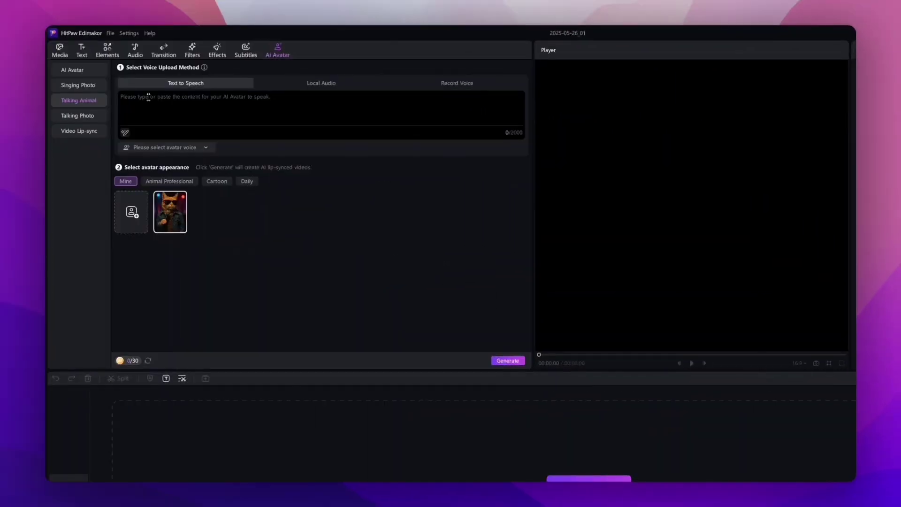
Paste the copied cat joke about knocking things off a counter into the Text to Speech box
left_click(143, 98)
right_click(144, 99)
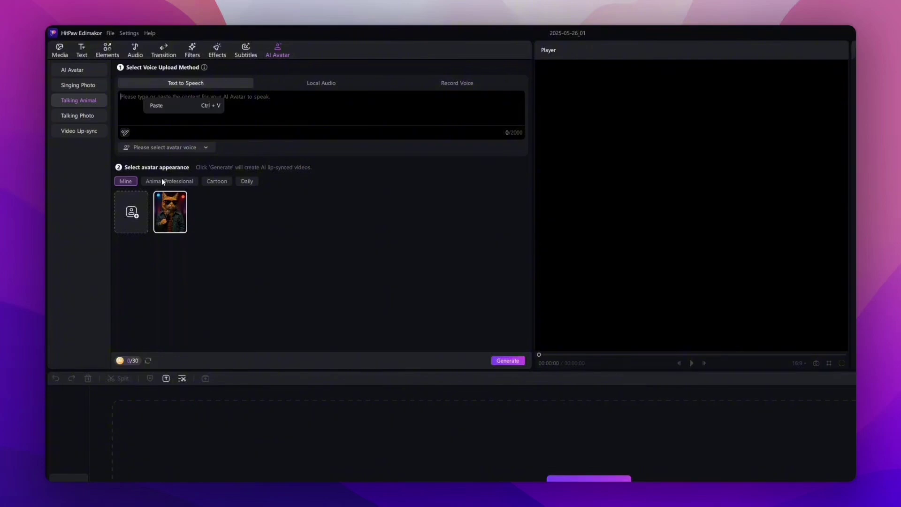
left_click(162, 105)
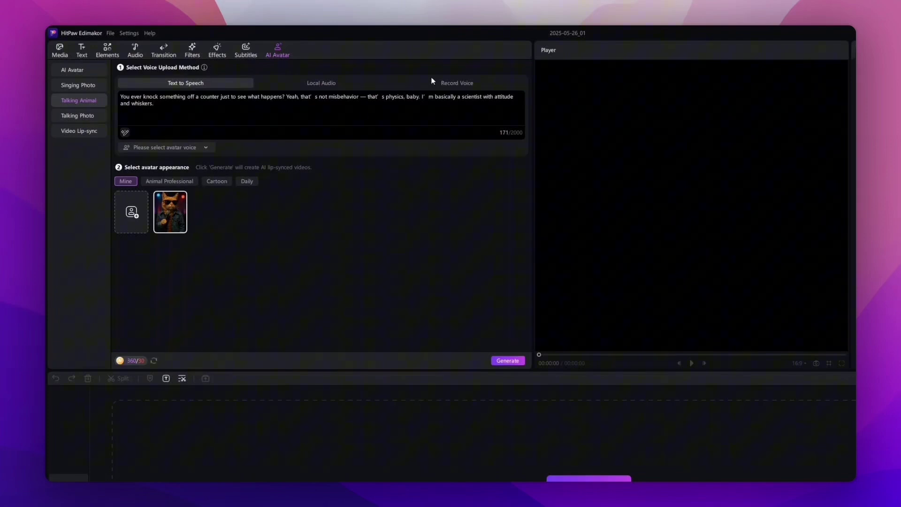
left_click(442, 108)
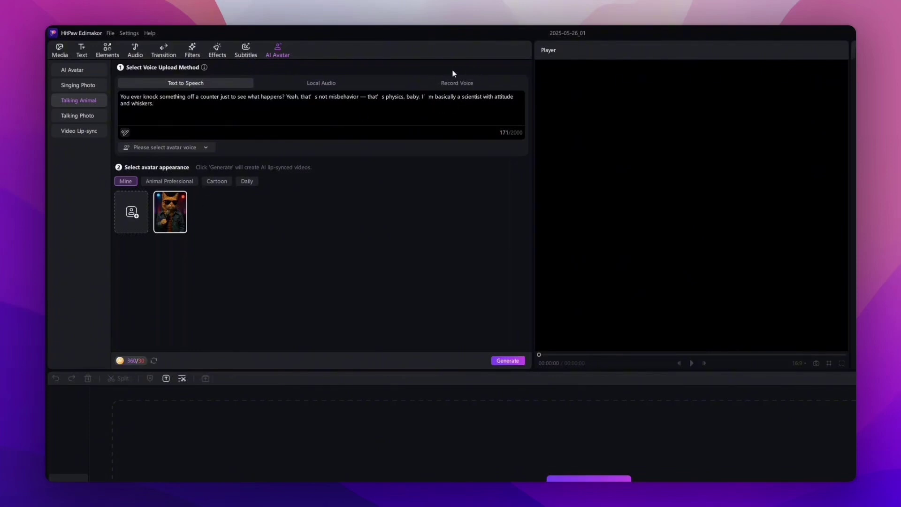